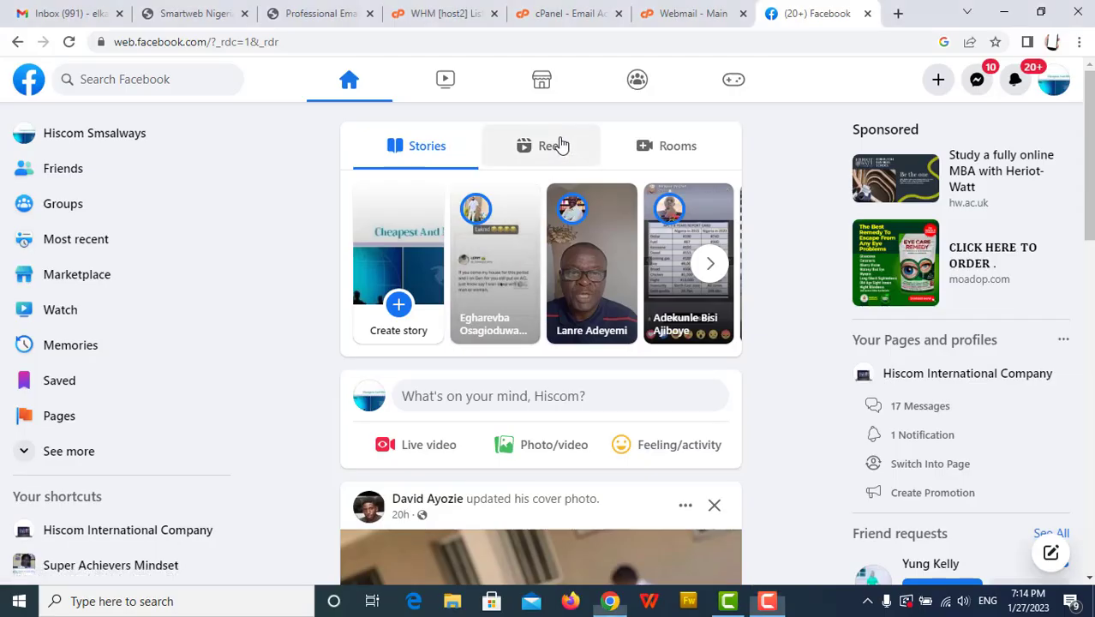
# Leave the WhatsApp chat and bring up the Facebook home feed tab.
pyautogui.click(559, 145)
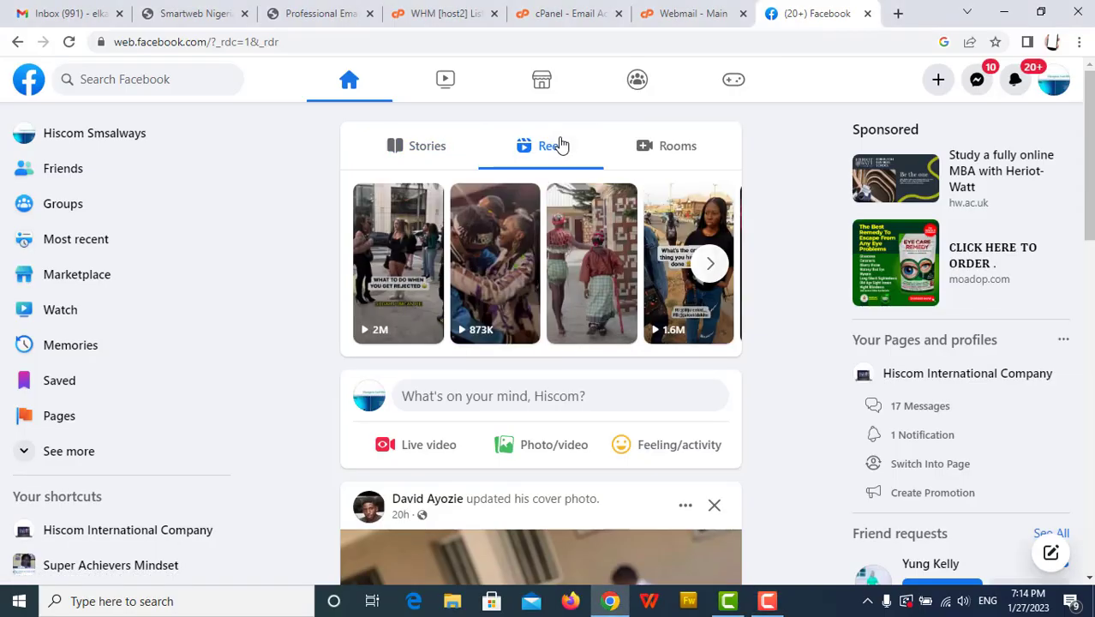
# Browse the Facebook Watch video feed.
pyautogui.click(451, 86)
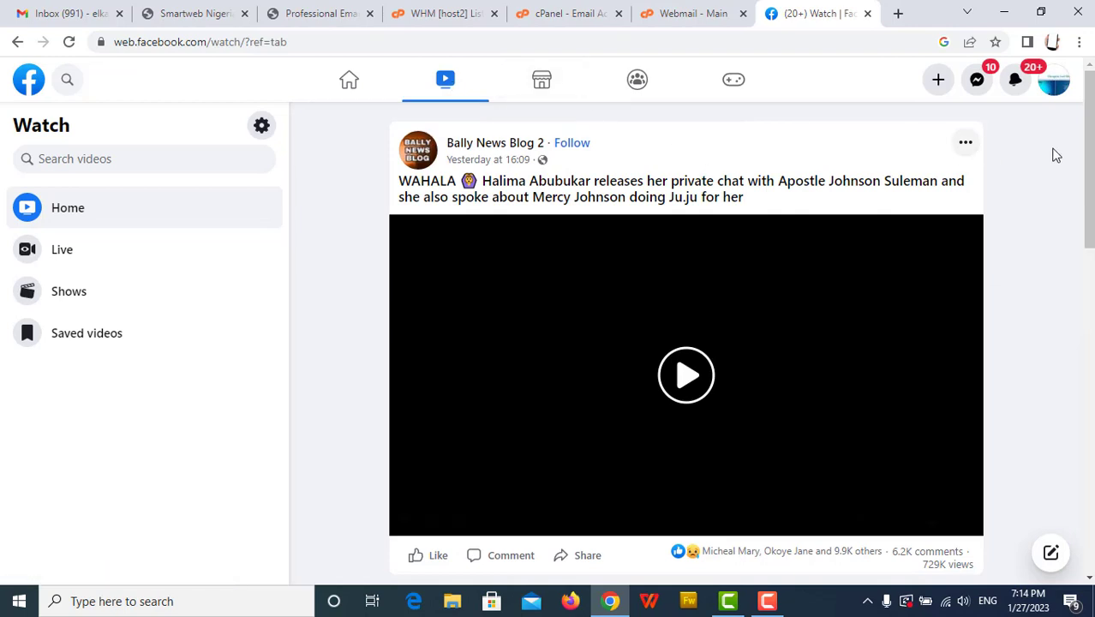
pyautogui.moveTo(1089, 181); pyautogui.dragTo(1090, 246)
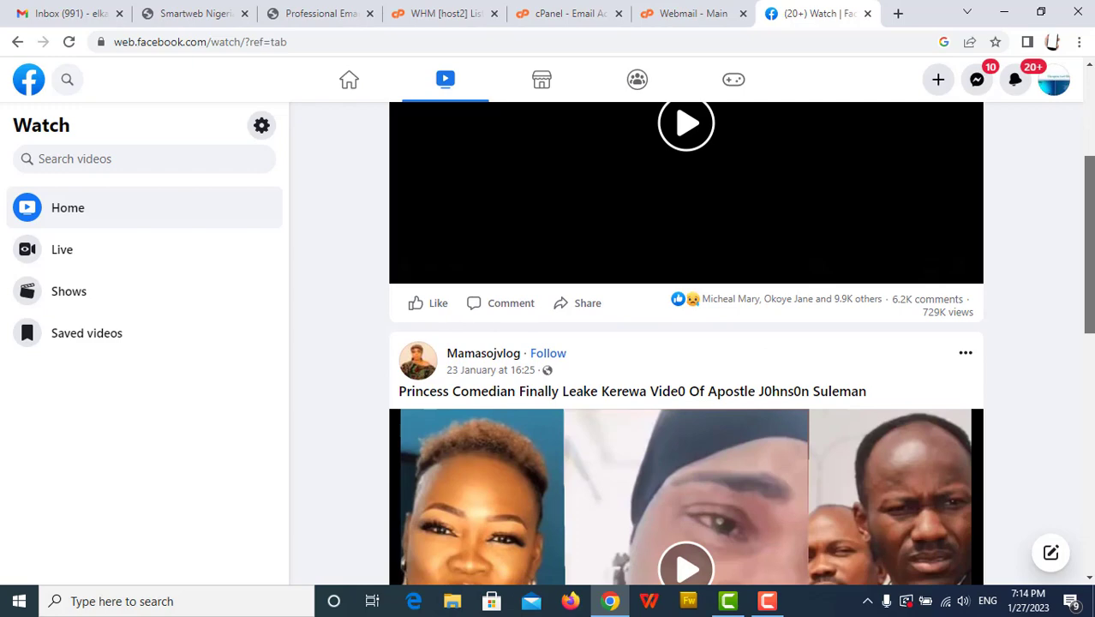
pyautogui.moveTo(1091, 246); pyautogui.dragTo(1090, 257)
pyautogui.scroll(-1, 685, 377)
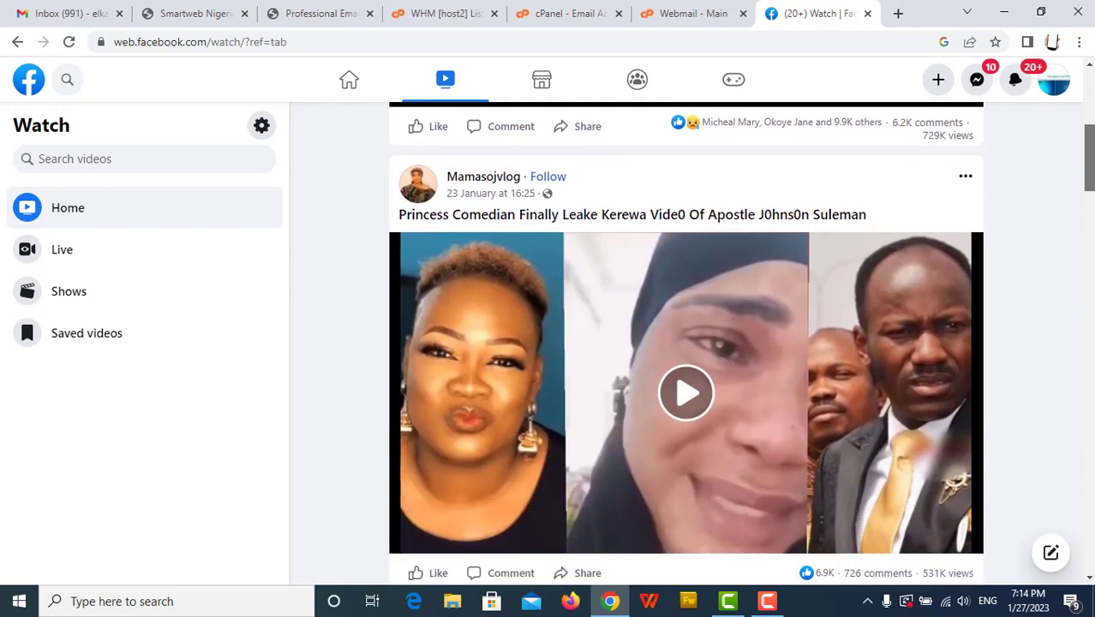
pyautogui.scroll(5, 1087, 257)
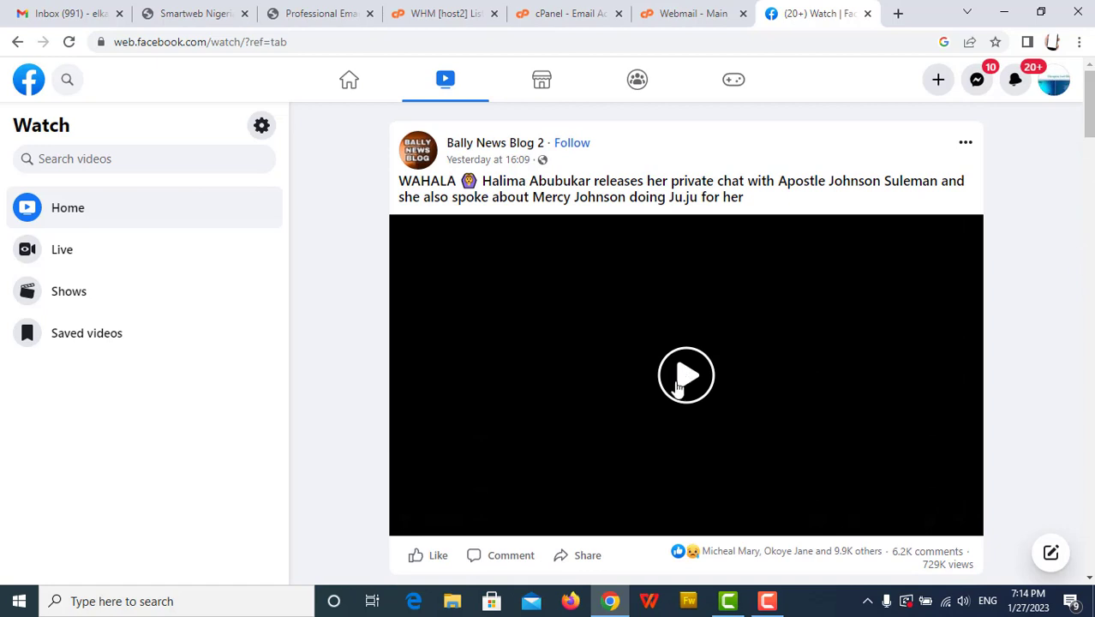
# Browse the Live videos listing and check link options on the funeral and Fox News videos.
pyautogui.click(70, 255)
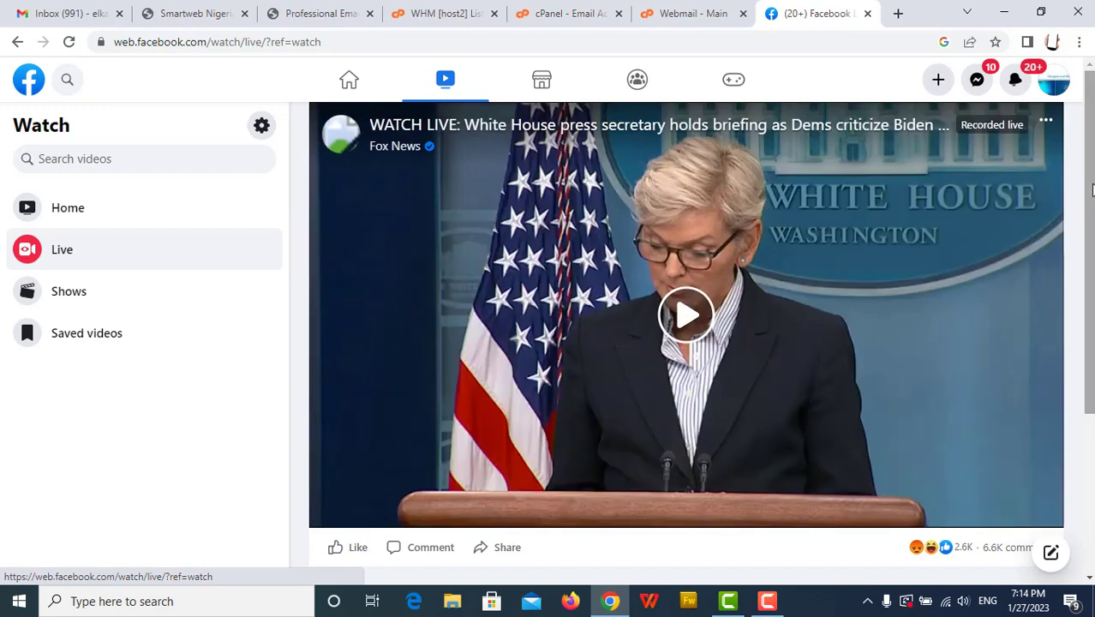
pyautogui.moveTo(1091, 188); pyautogui.dragTo(1091, 497)
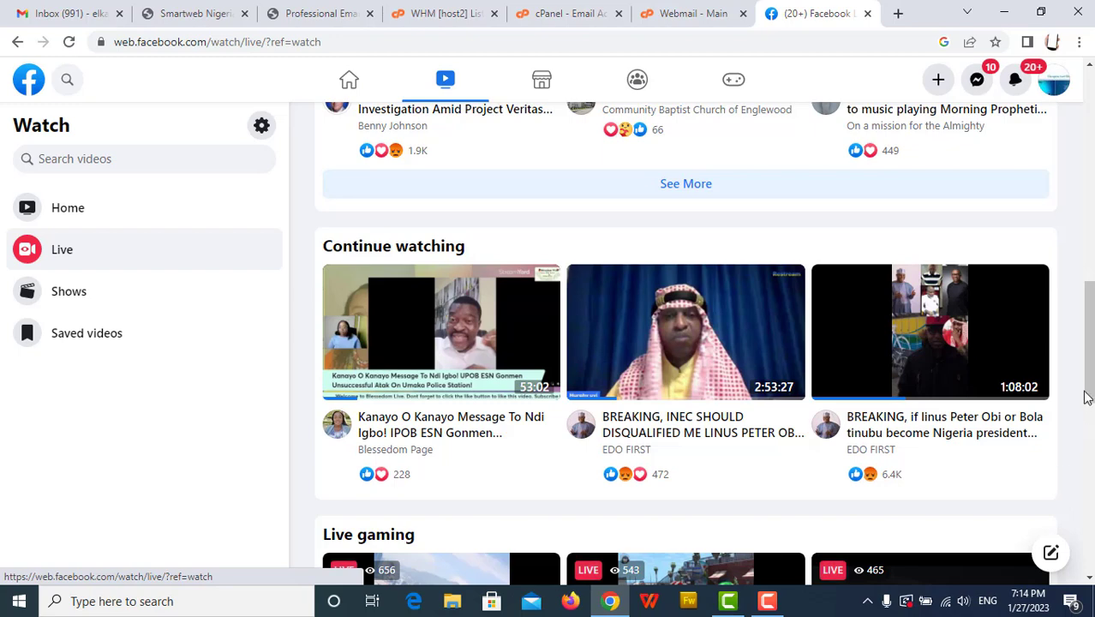
pyautogui.moveTo(1090, 383); pyautogui.dragTo(1078, 240)
pyautogui.moveTo(685, 395)
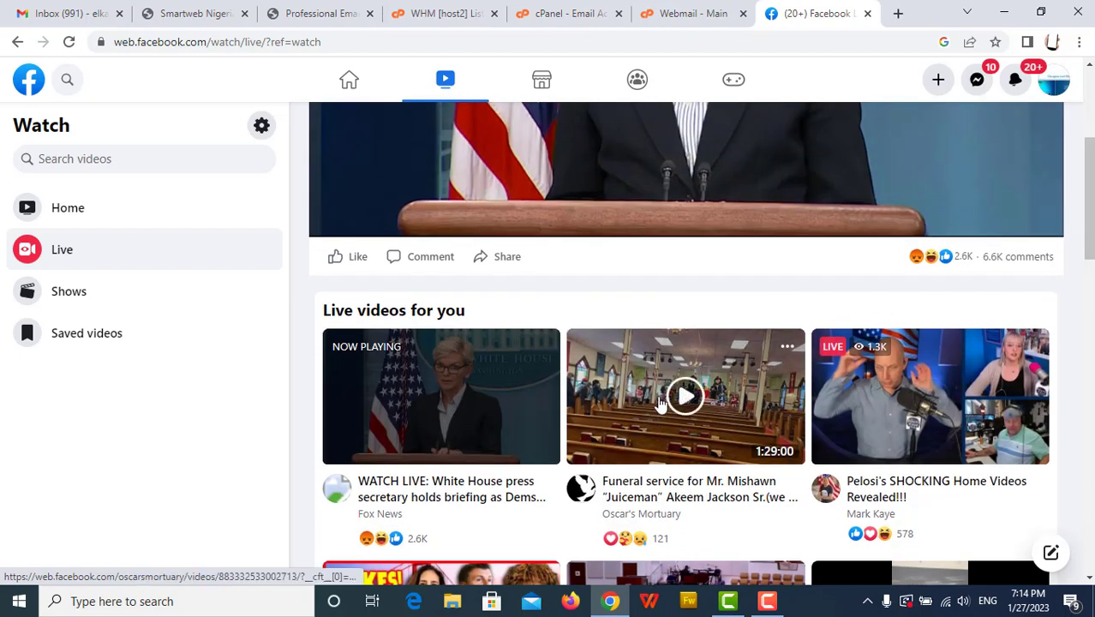
pyautogui.rightClick(638, 420)
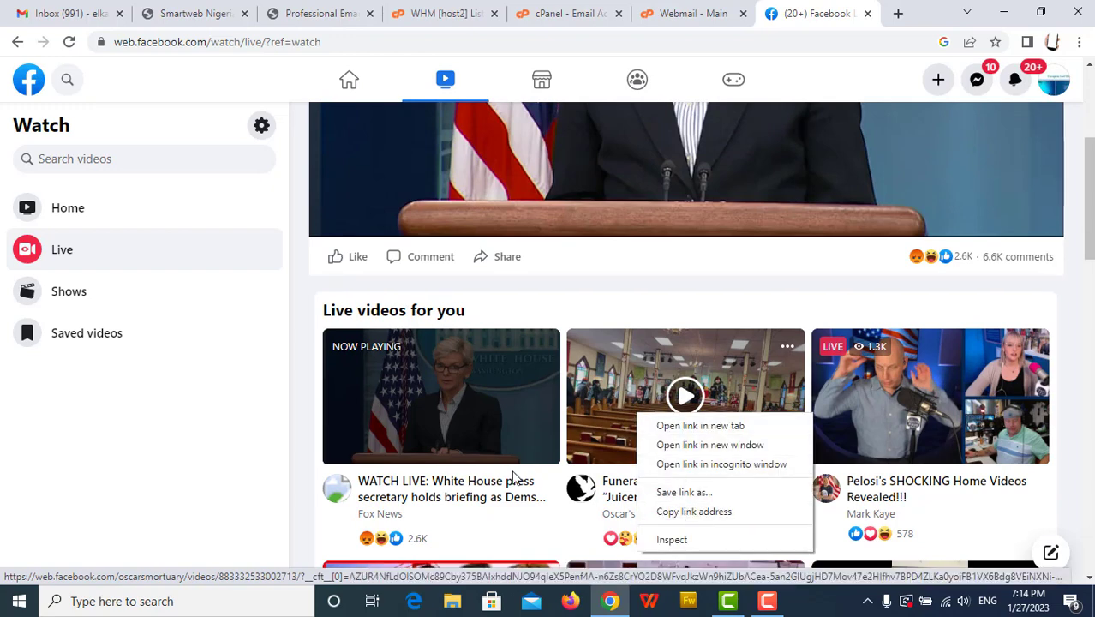
pyautogui.rightClick(453, 415)
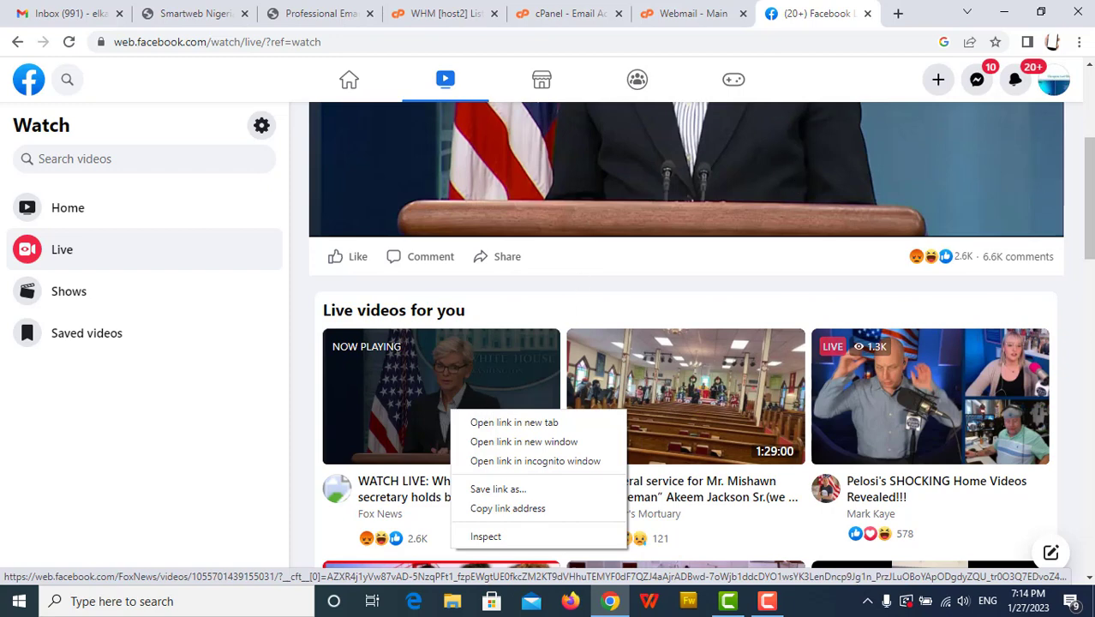
pyautogui.scroll(1, 831, 346)
pyautogui.scroll(3, 857, 236)
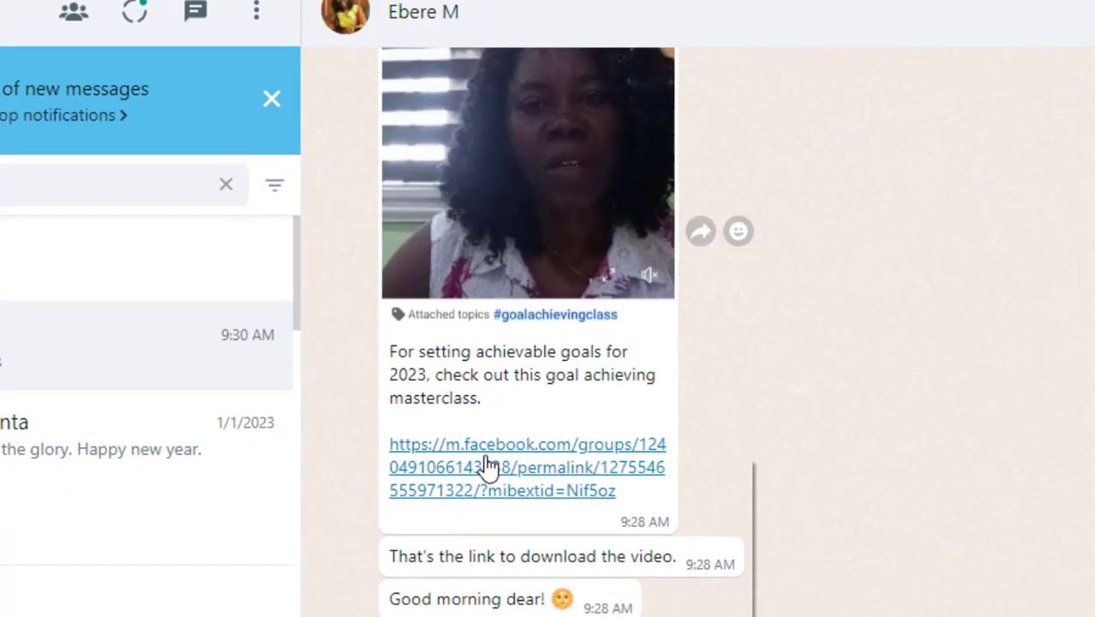
# Open the shared m.facebook.com masterclass link from WhatsApp in a new tab.
pyautogui.rightClick(558, 531)
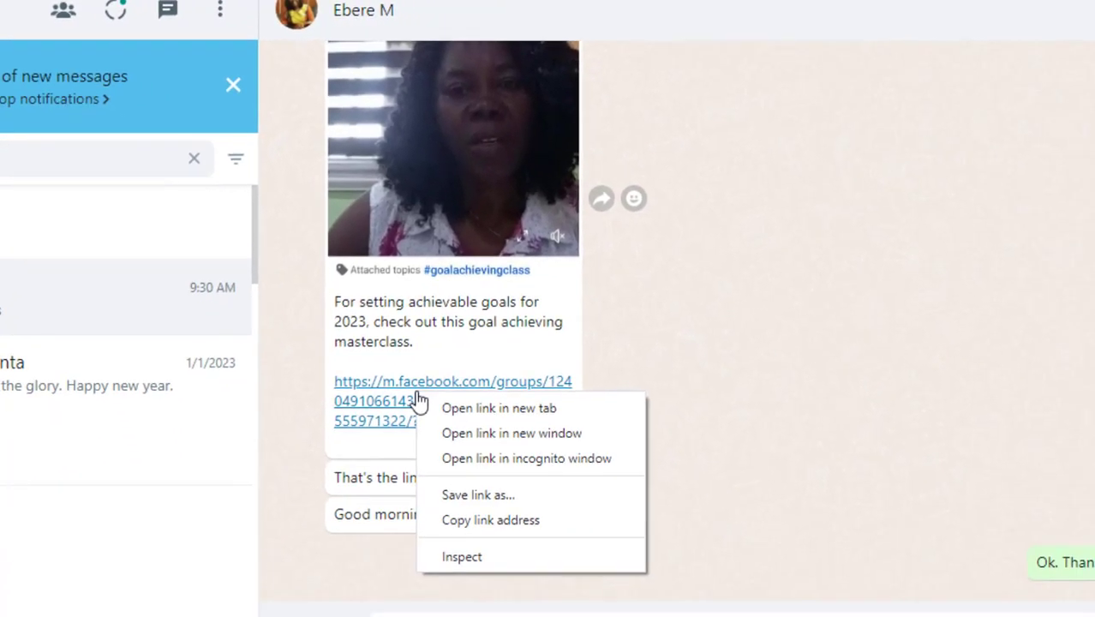
pyautogui.click(495, 409)
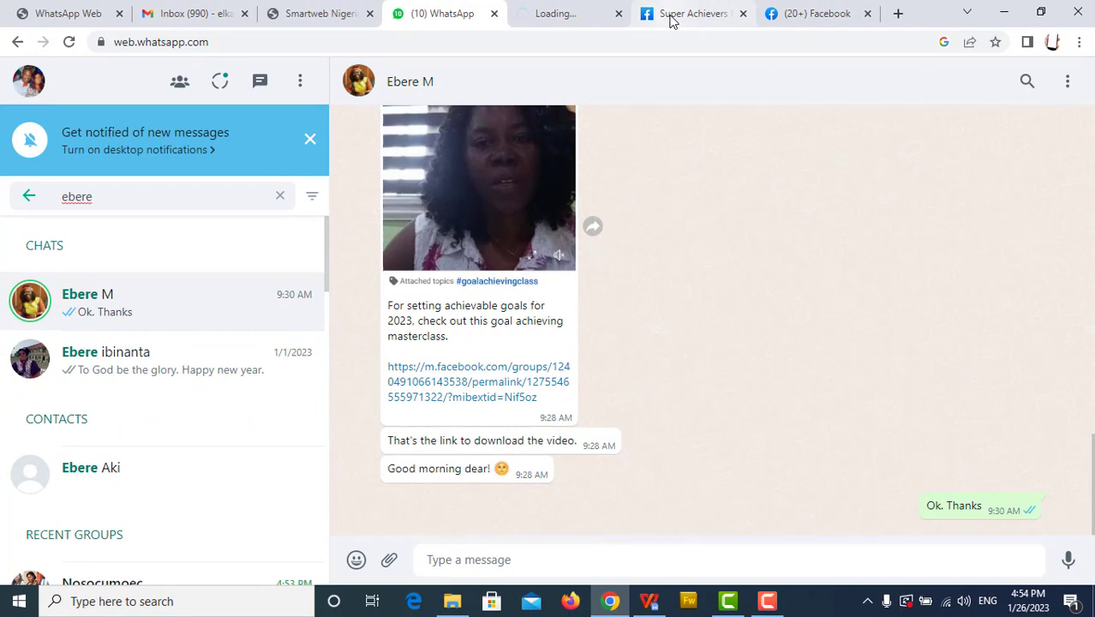
# Copy the Goal Achieving Live class post's web address, then start a fresh blank tab.
pyautogui.click(671, 18)
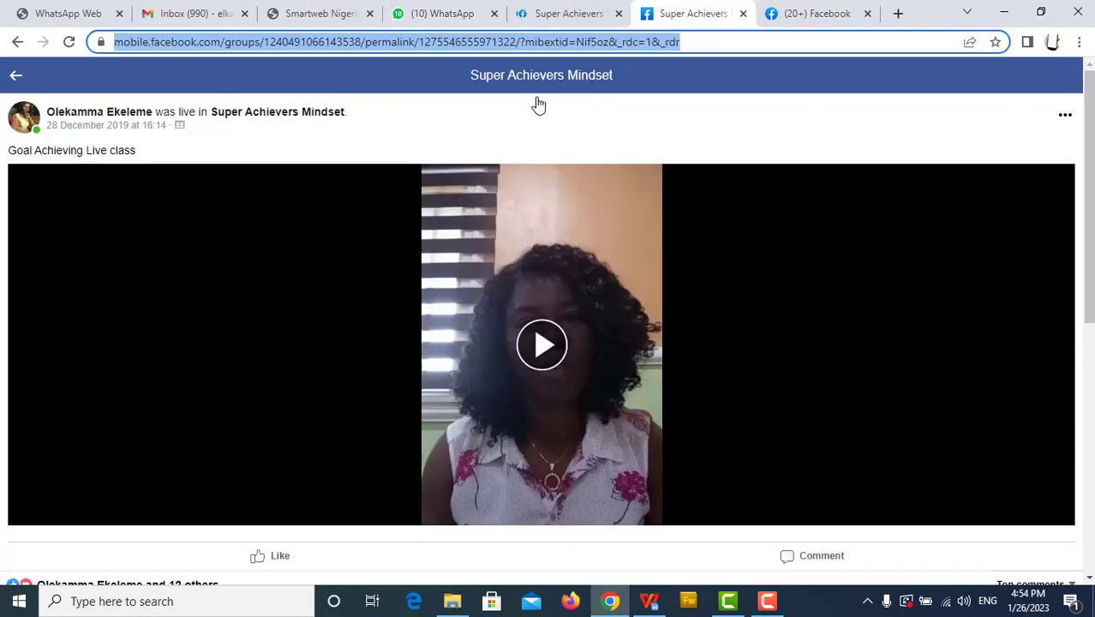
pyautogui.click(683, 44)
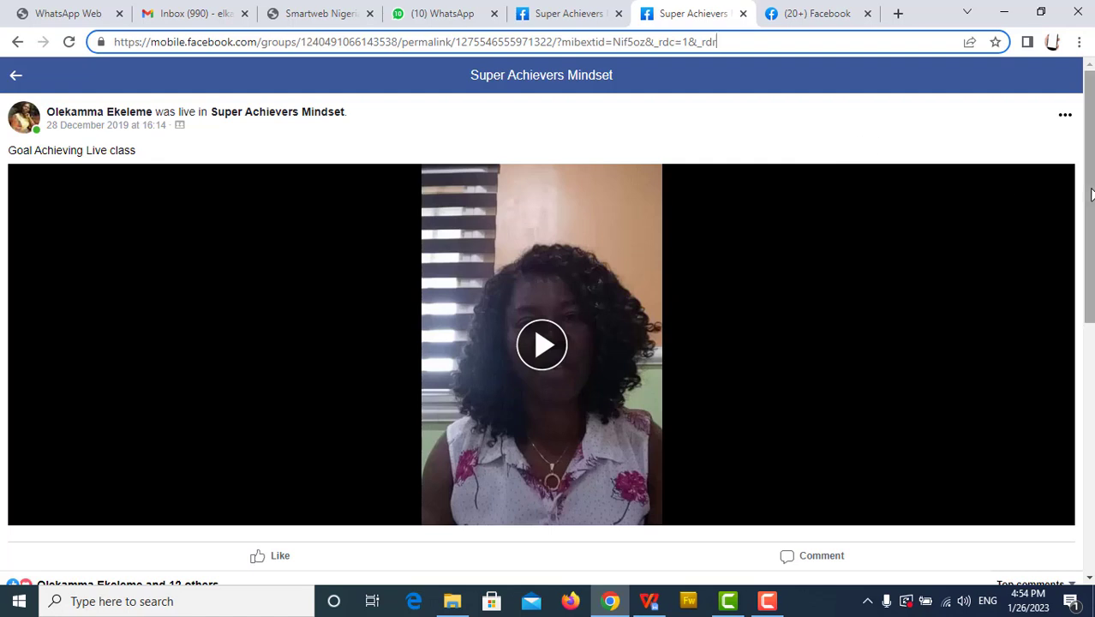
pyautogui.moveTo(1091, 194)
pyautogui.mouseDown()
pyautogui.moveTo(1090, 244)
pyautogui.moveTo(1088, 190)
pyautogui.mouseUp()
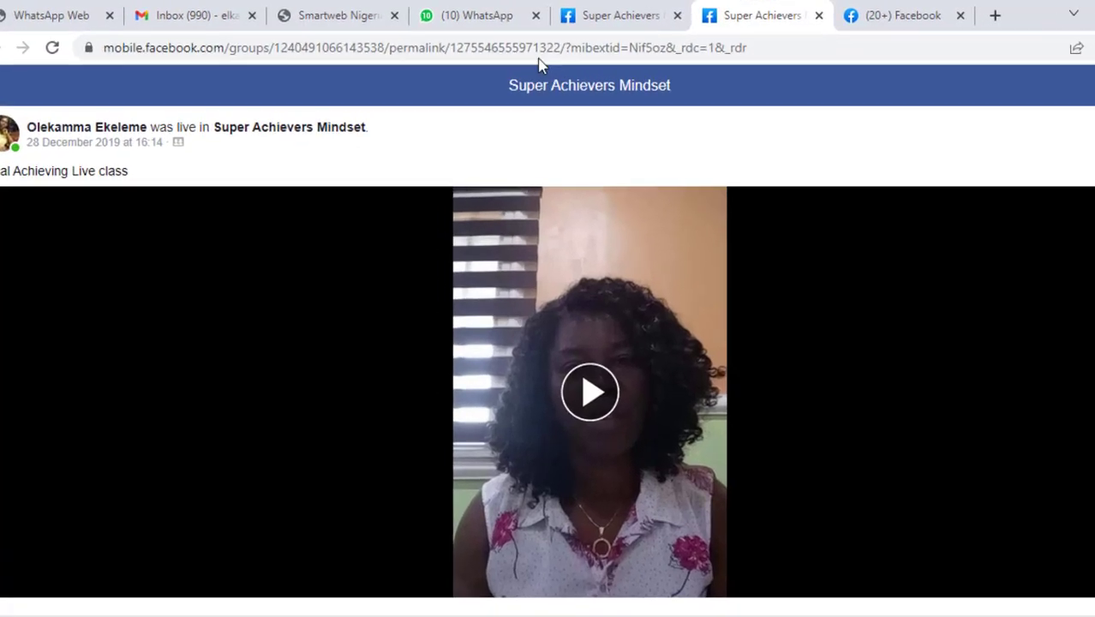
pyautogui.click(541, 48)
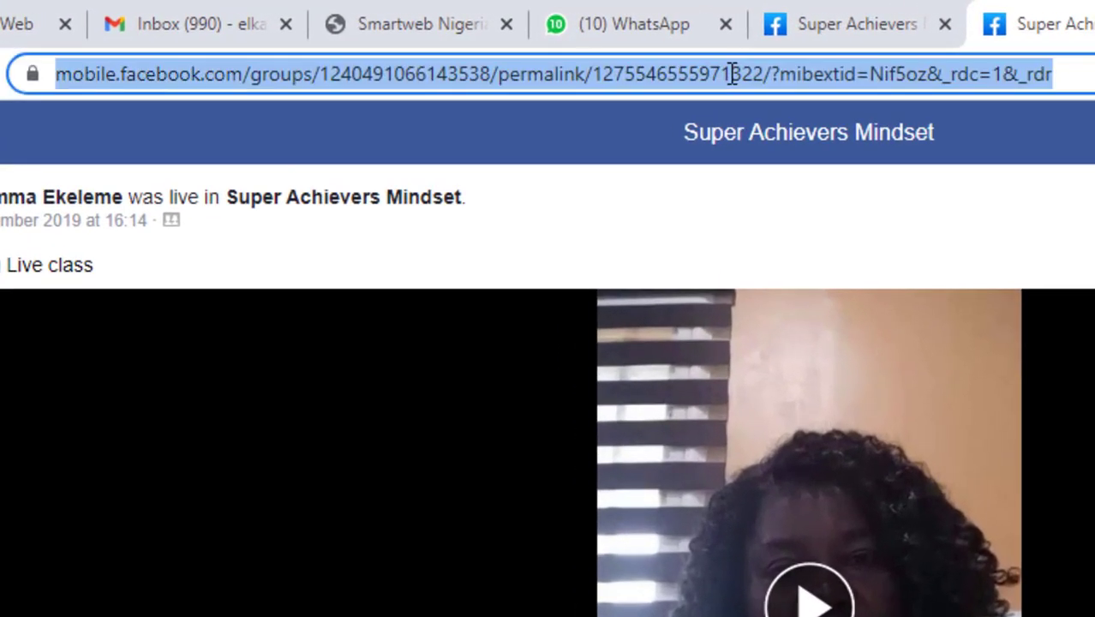
pyautogui.rightClick(733, 73)
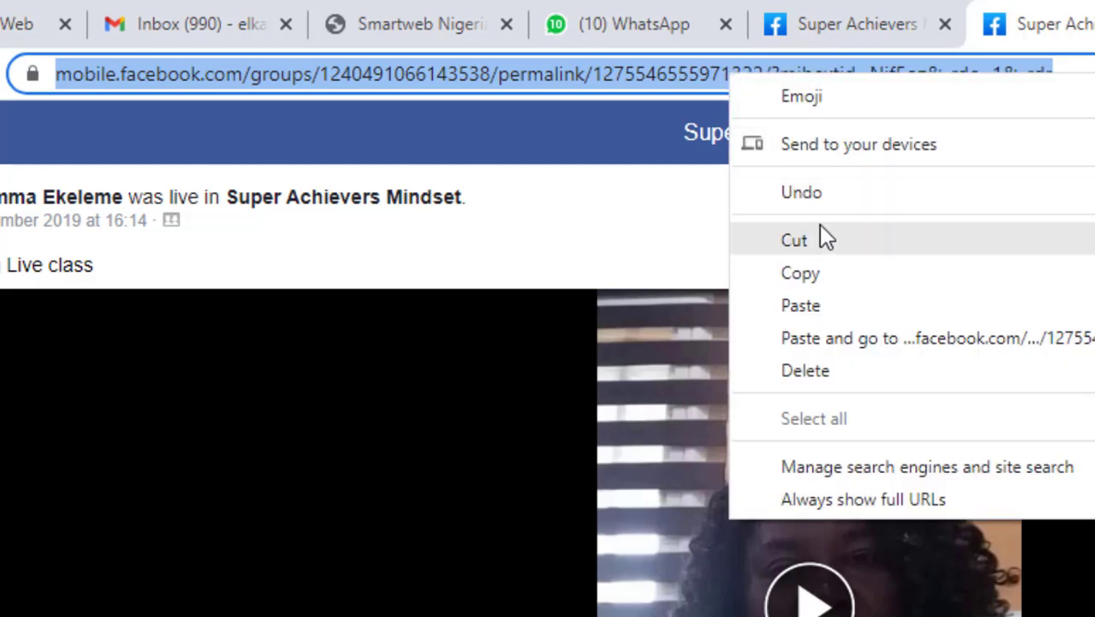
pyautogui.click(807, 283)
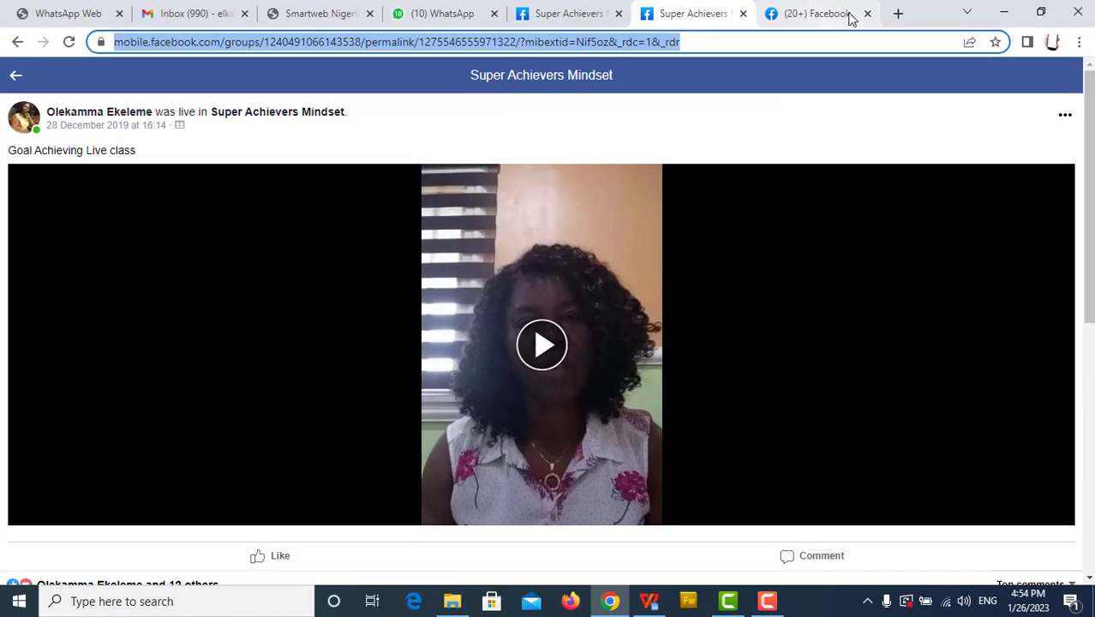
pyautogui.click(900, 14)
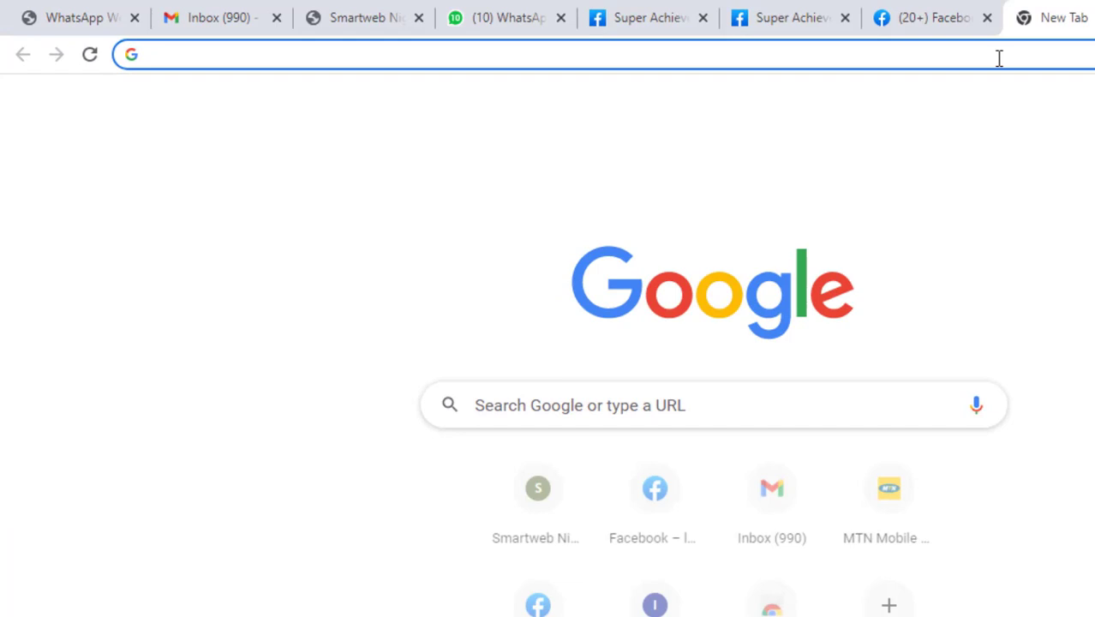
# Paste the copied post link, replace 'mobile' with 'mbasic', and load that address.
pyautogui.rightClick(1012, 58)
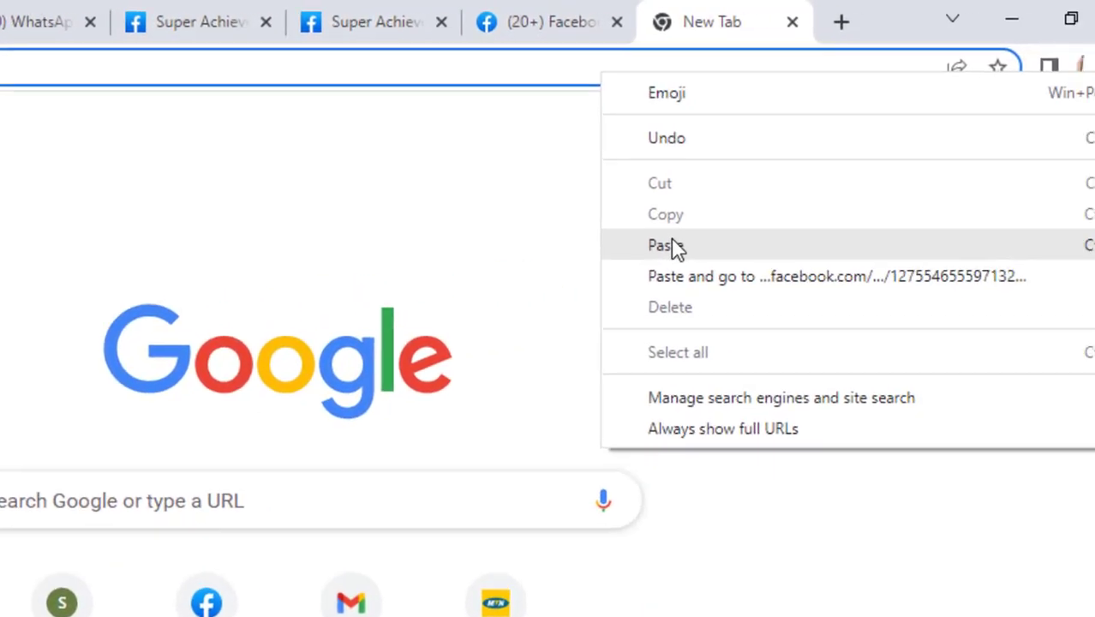
pyautogui.click(614, 252)
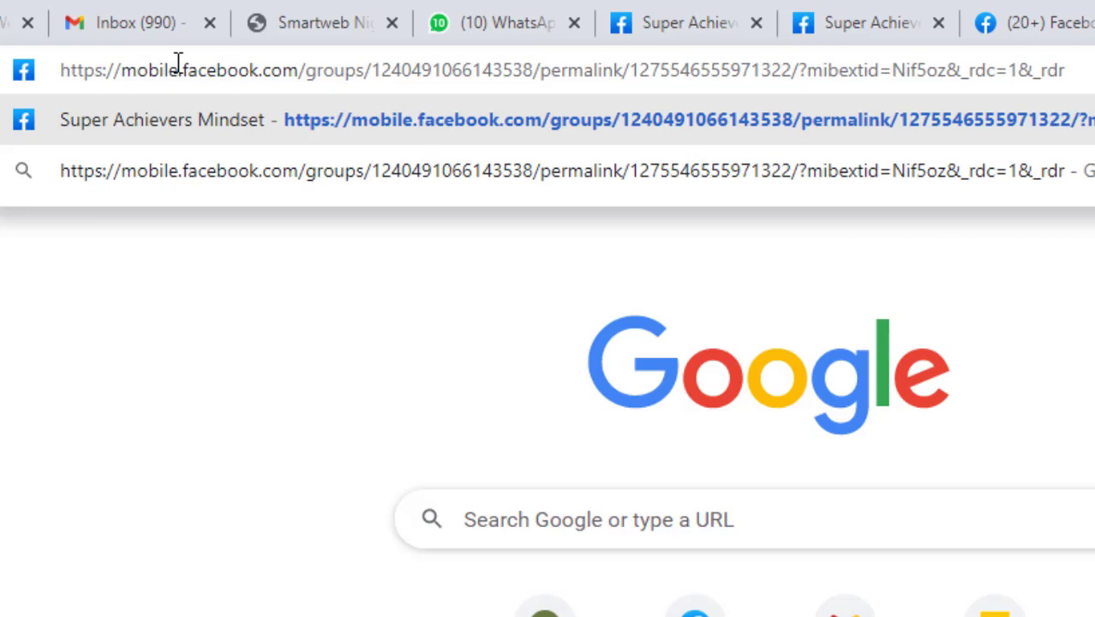
pyautogui.press('BackSpace')
pyautogui.press('BackSpace')
pyautogui.press('BackSpace')
pyautogui.press('BackSpace')
pyautogui.press('BackSpace')
pyautogui.press('BackSpace')
pyautogui.press('BackSpace')
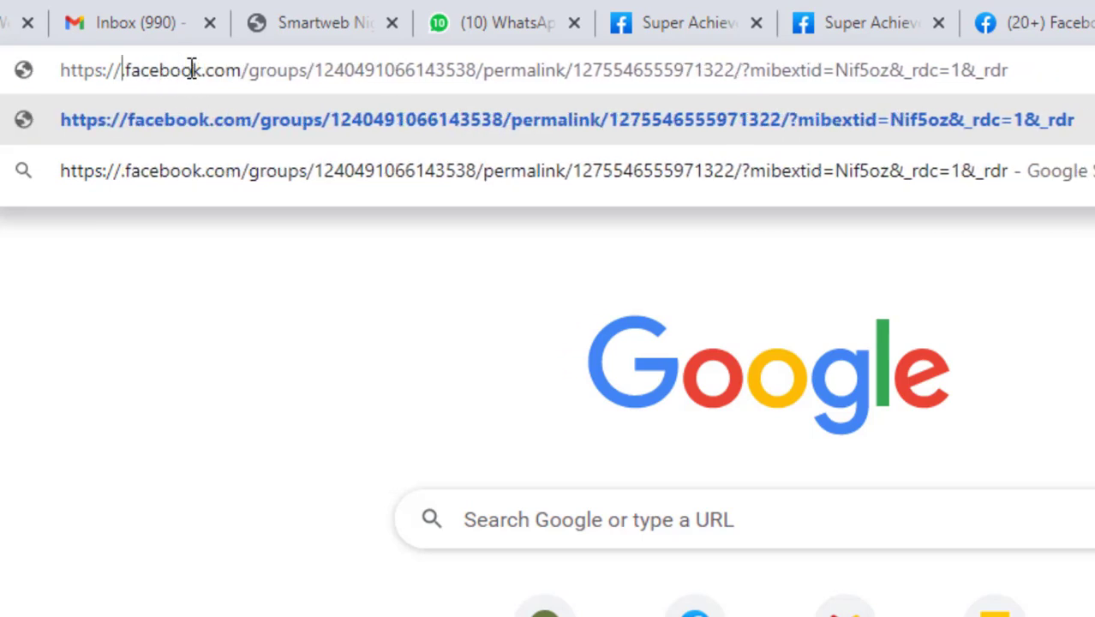
pyautogui.write('mbasi')
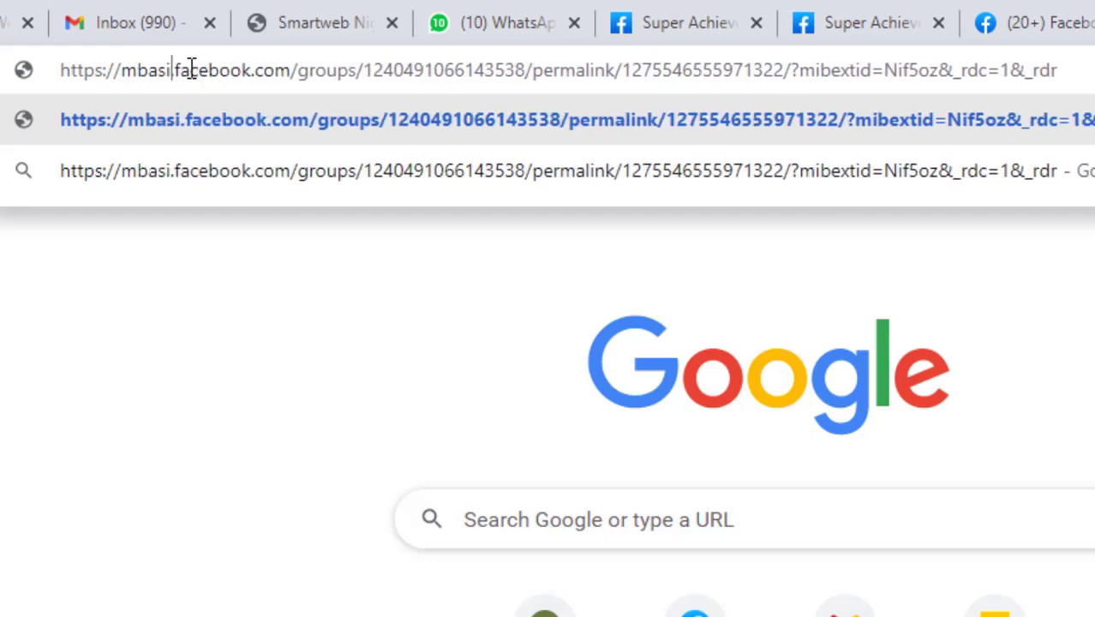
pyautogui.press('Return')
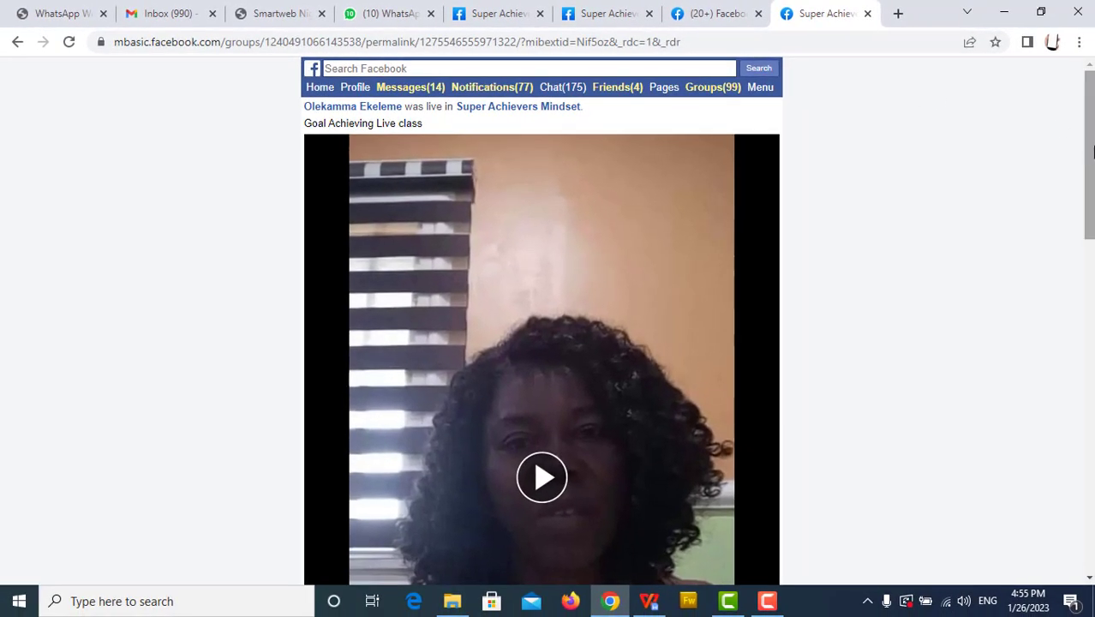
# Scroll the mbasic post page down to the Goal Achieving Live class video.
pyautogui.moveTo(1093, 151); pyautogui.dragTo(1086, 216)
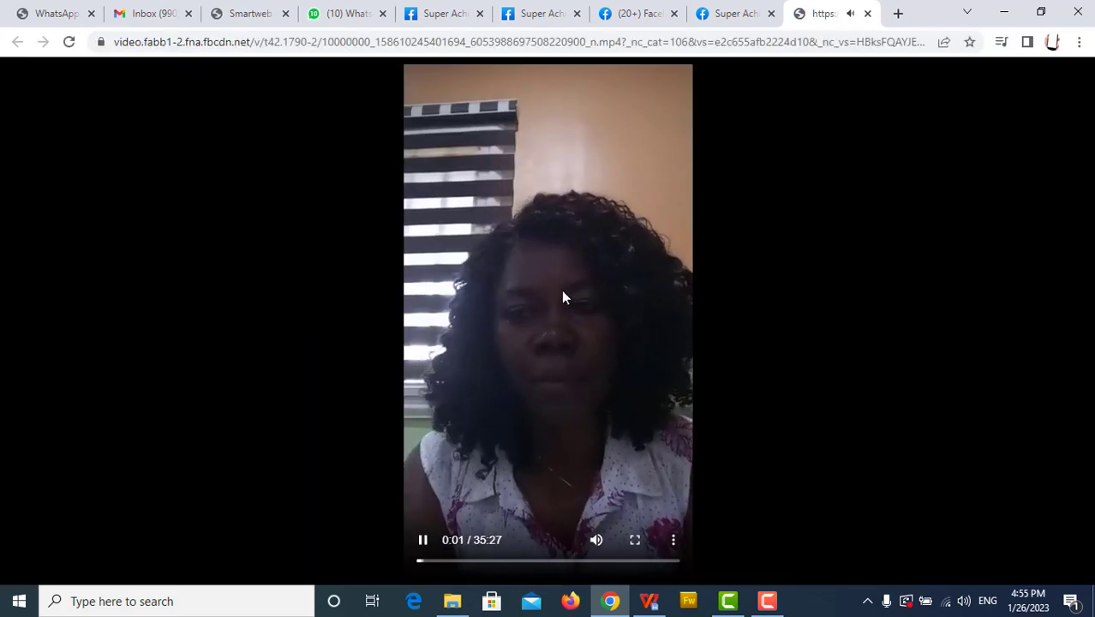
# Save the class video as an MP4 into Downloads and pause playback at 0:20.
pyautogui.rightClick(560, 292)
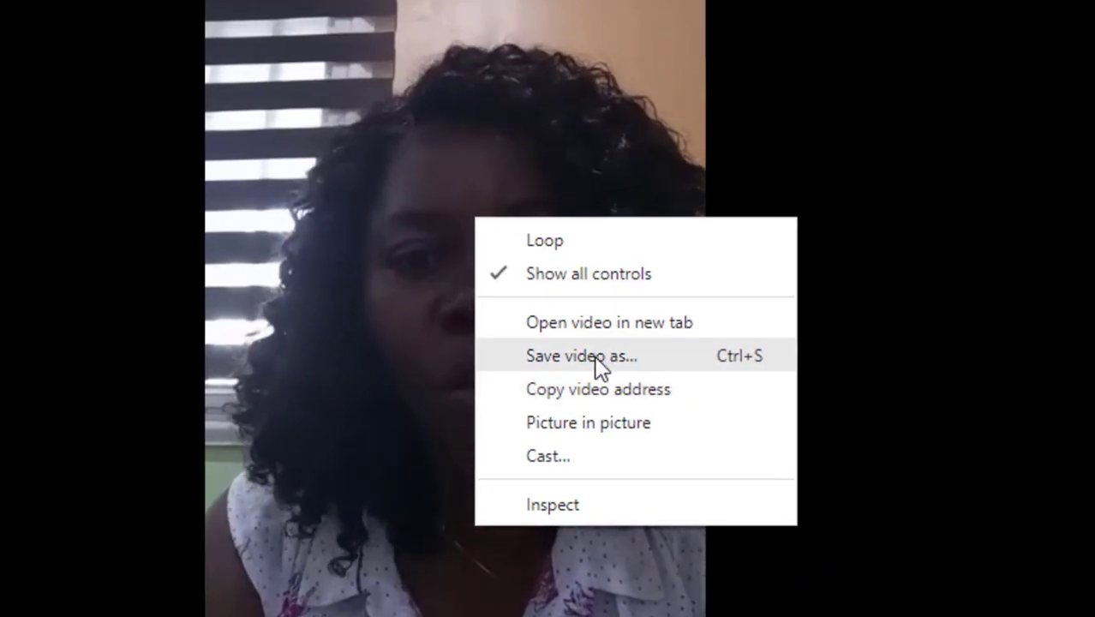
pyautogui.click(599, 354)
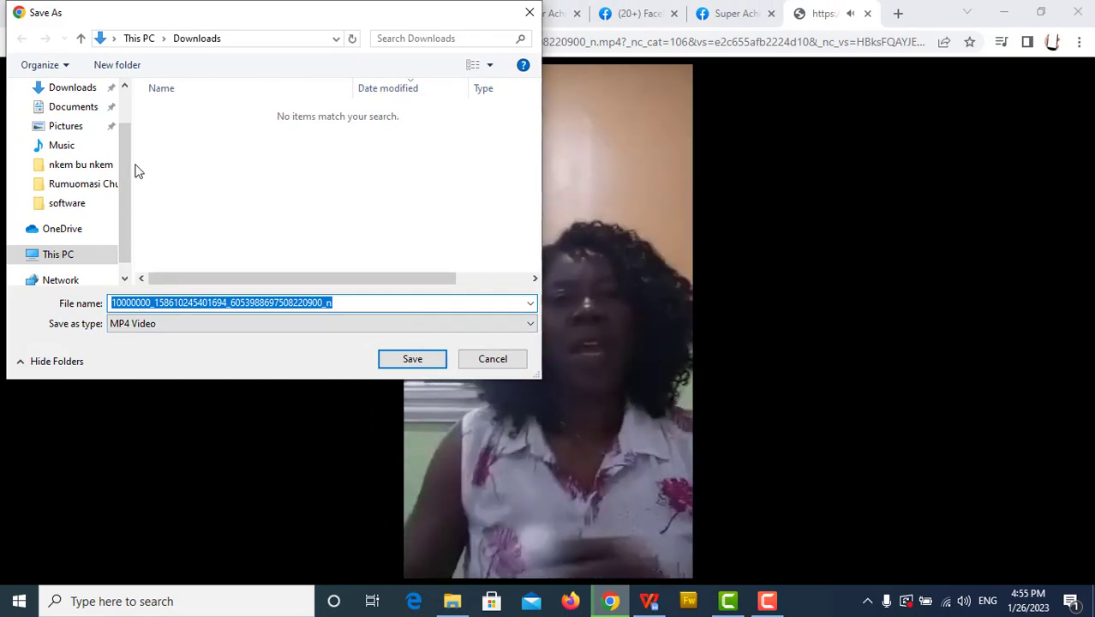
pyautogui.click(421, 359)
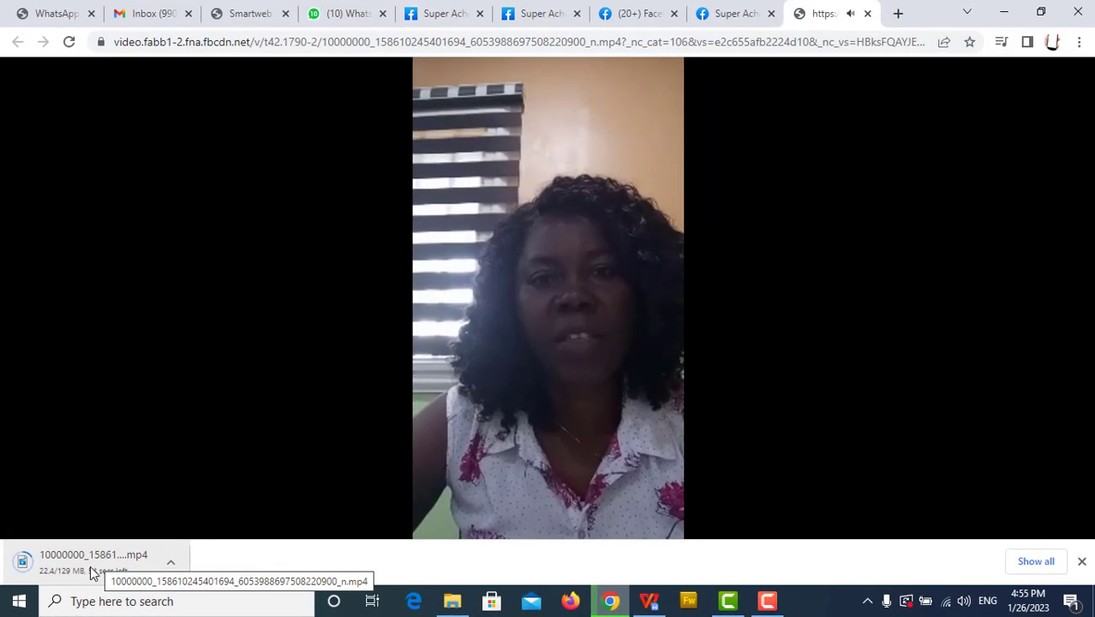
pyautogui.moveTo(548, 343)
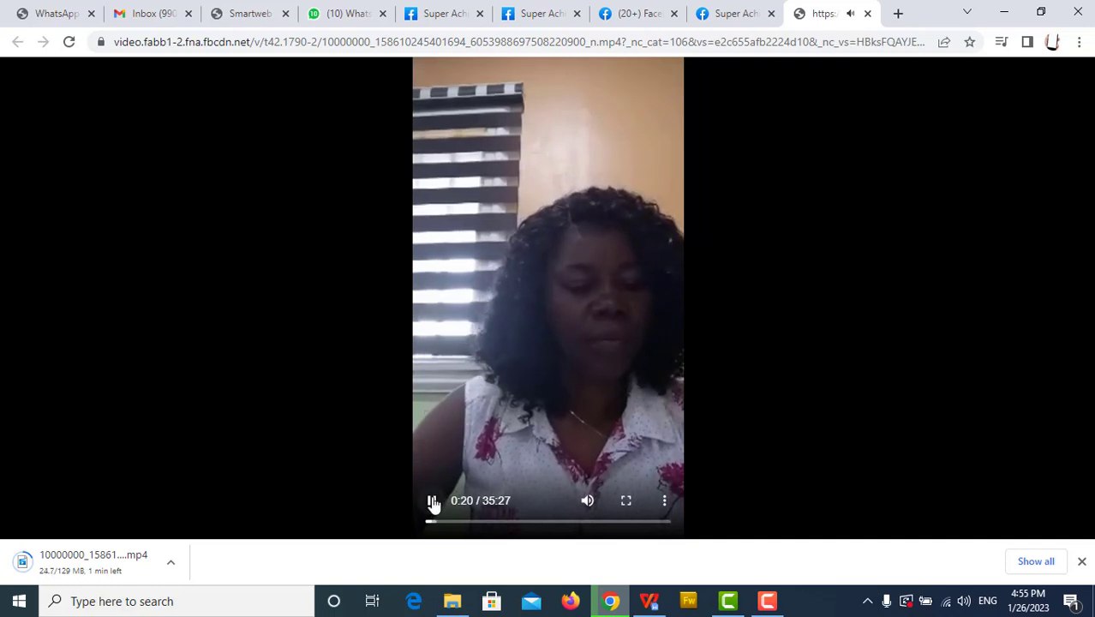
pyautogui.click(432, 504)
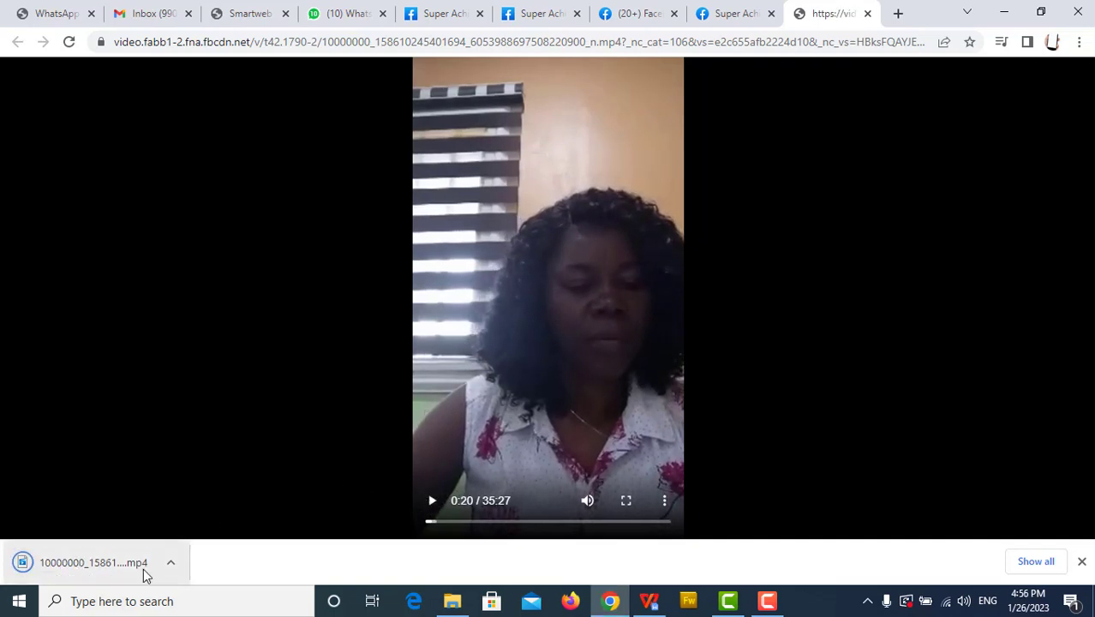
# Show the downloaded MP4 in the Downloads folder and select it.
pyautogui.click(170, 562)
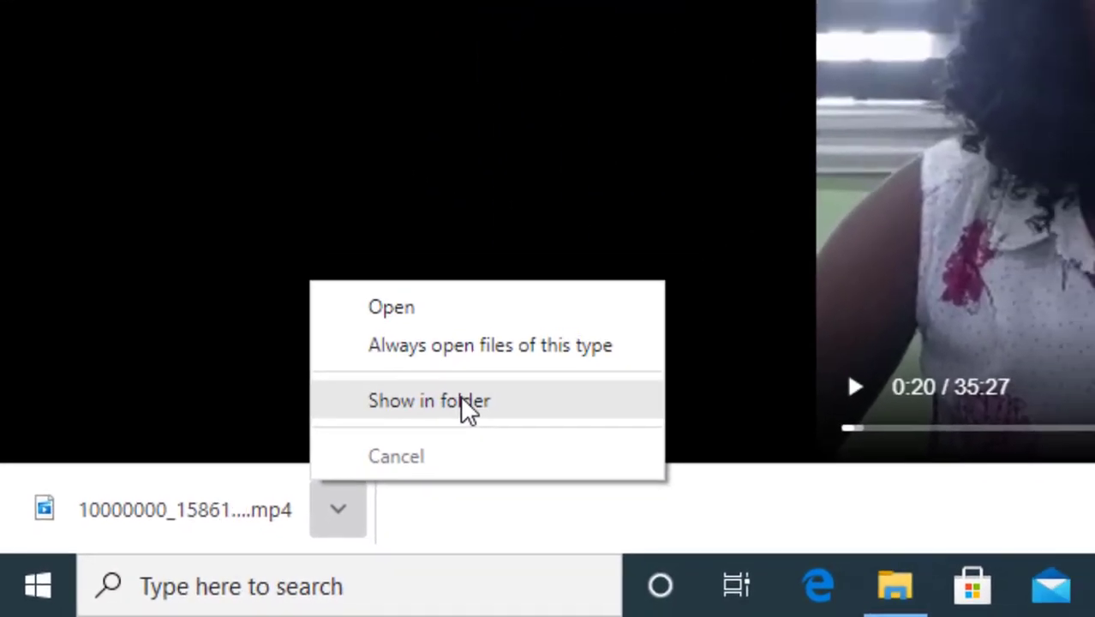
pyautogui.click(457, 398)
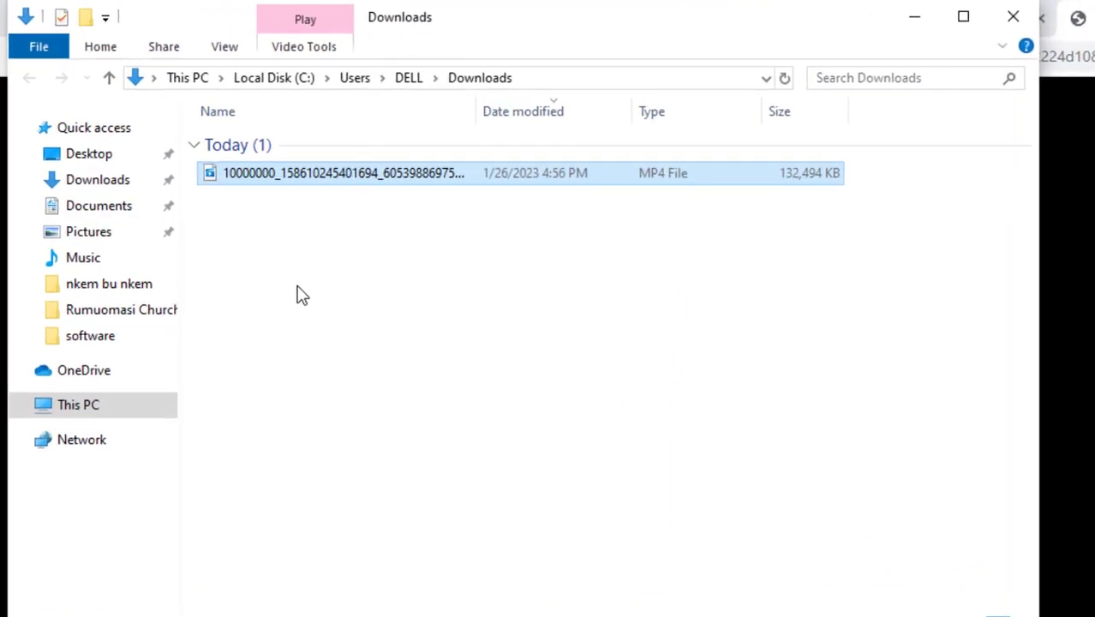
pyautogui.click(225, 221)
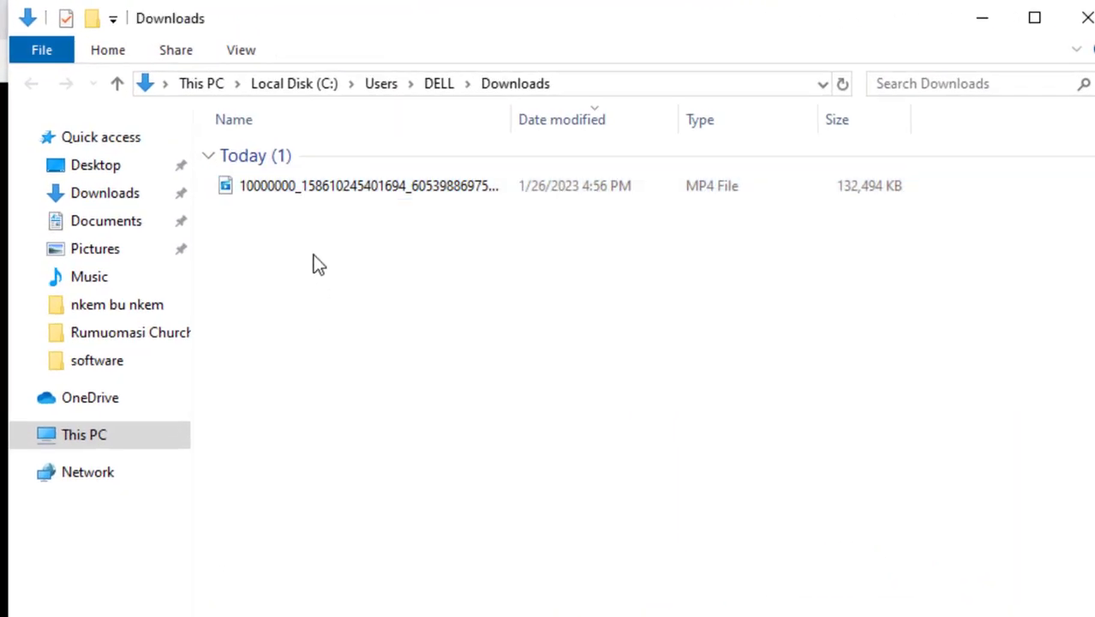
pyautogui.click(330, 196)
pyautogui.doubleClick(326, 188)
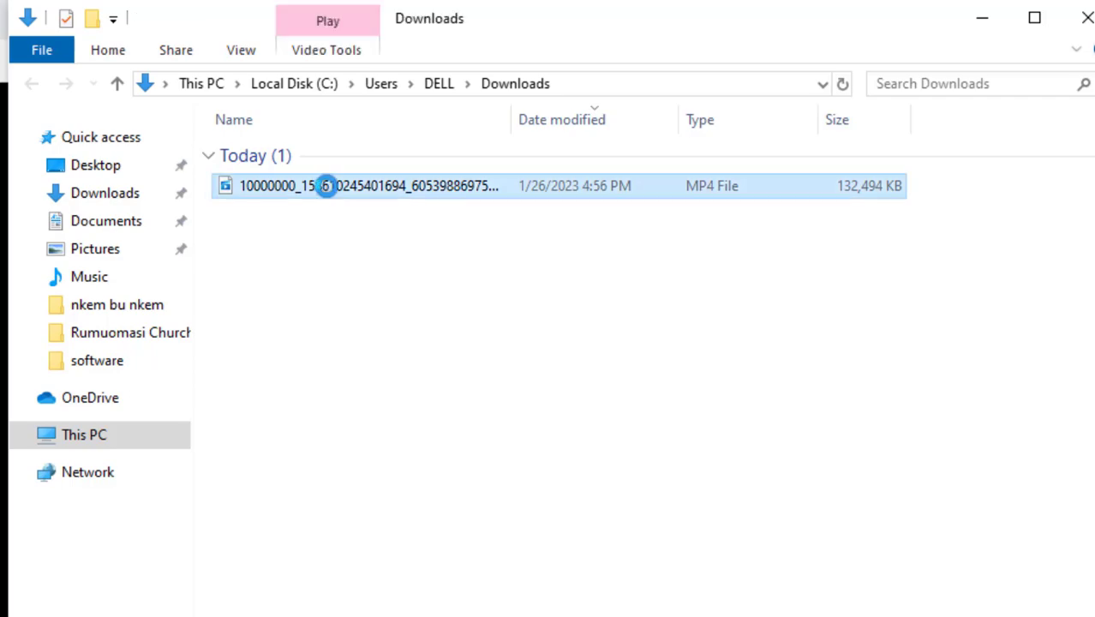
# Rename the downloaded MP4 to 'growth impact'.
pyautogui.rightClick(326, 186)
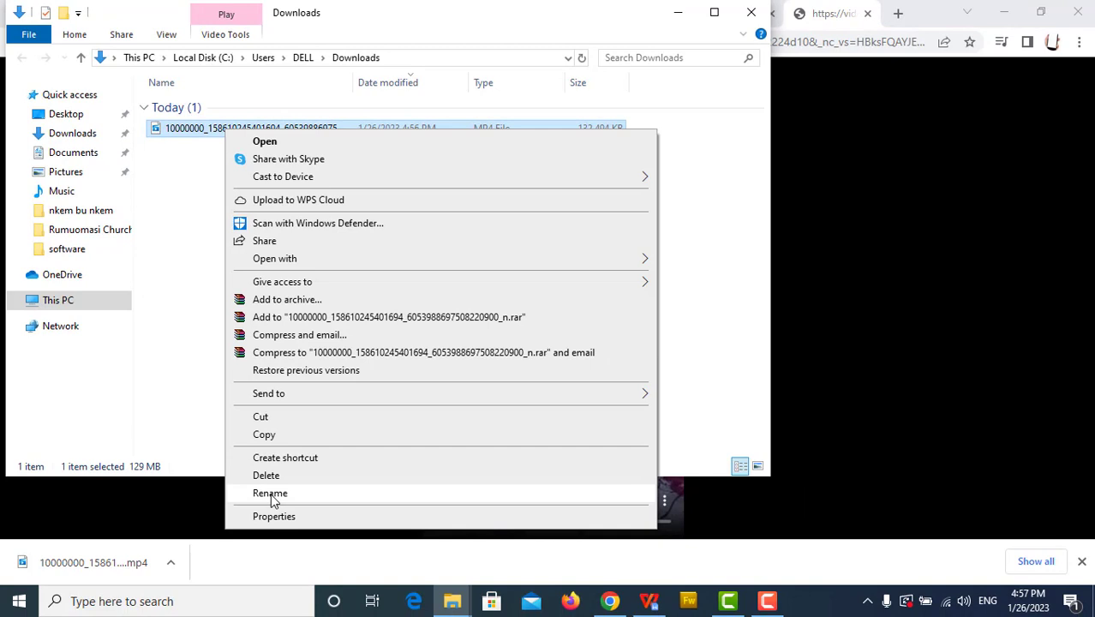
pyautogui.click(271, 494)
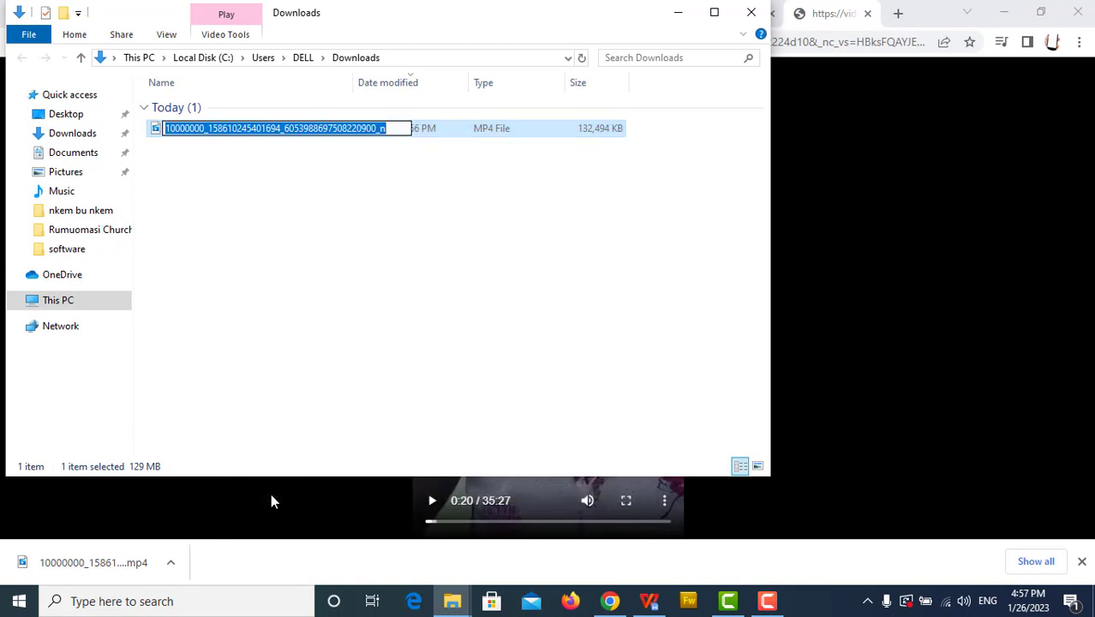
pyautogui.write('growth impact')
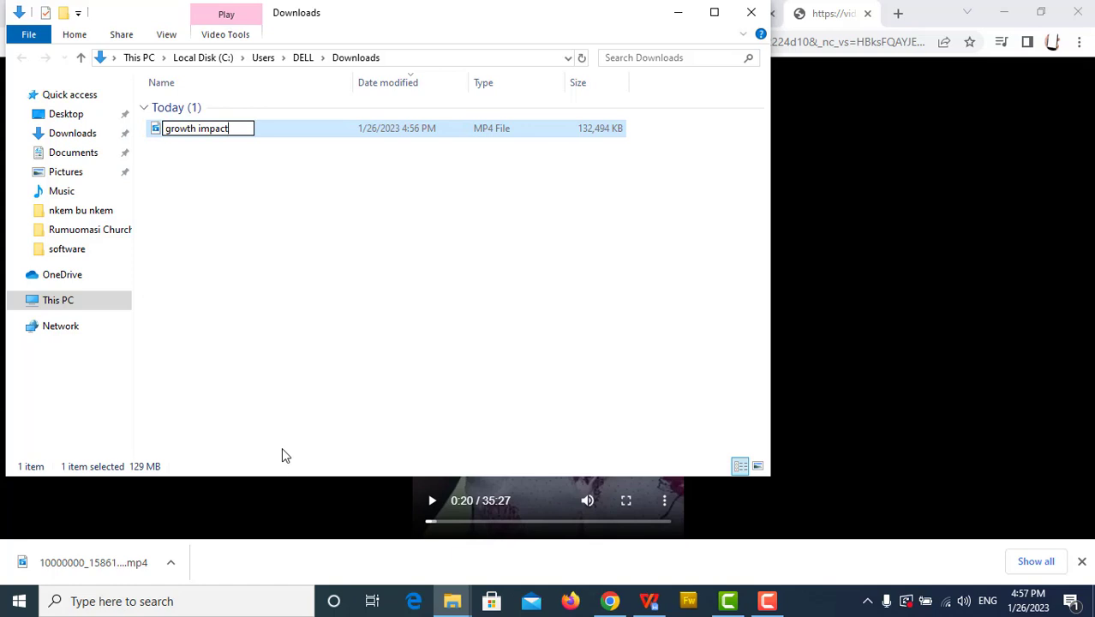
pyautogui.click(287, 329)
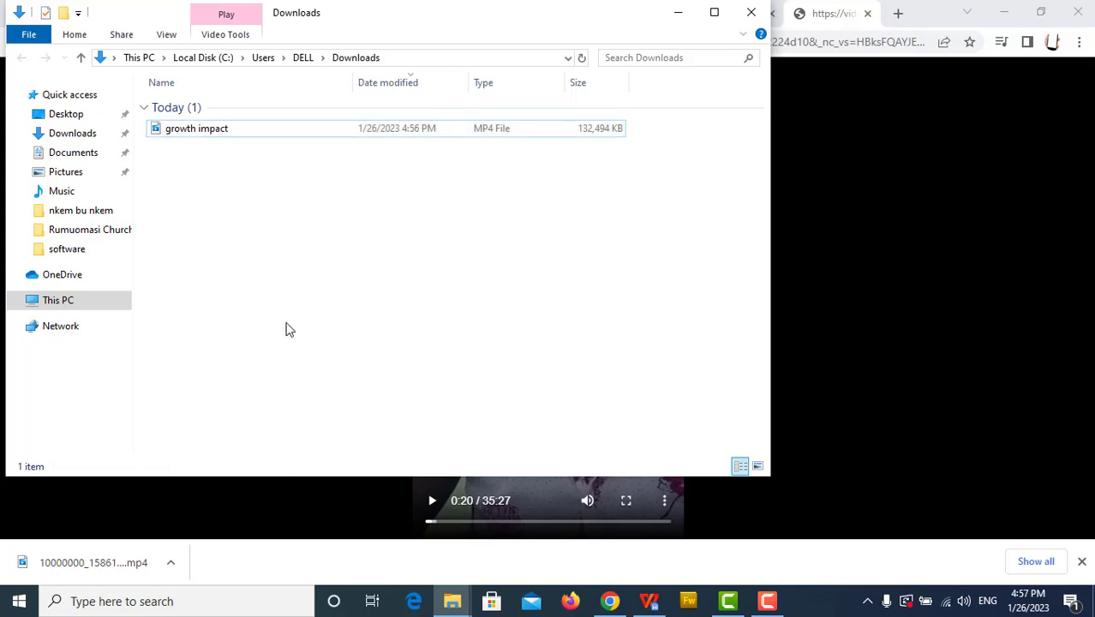
pyautogui.rightClick(215, 133)
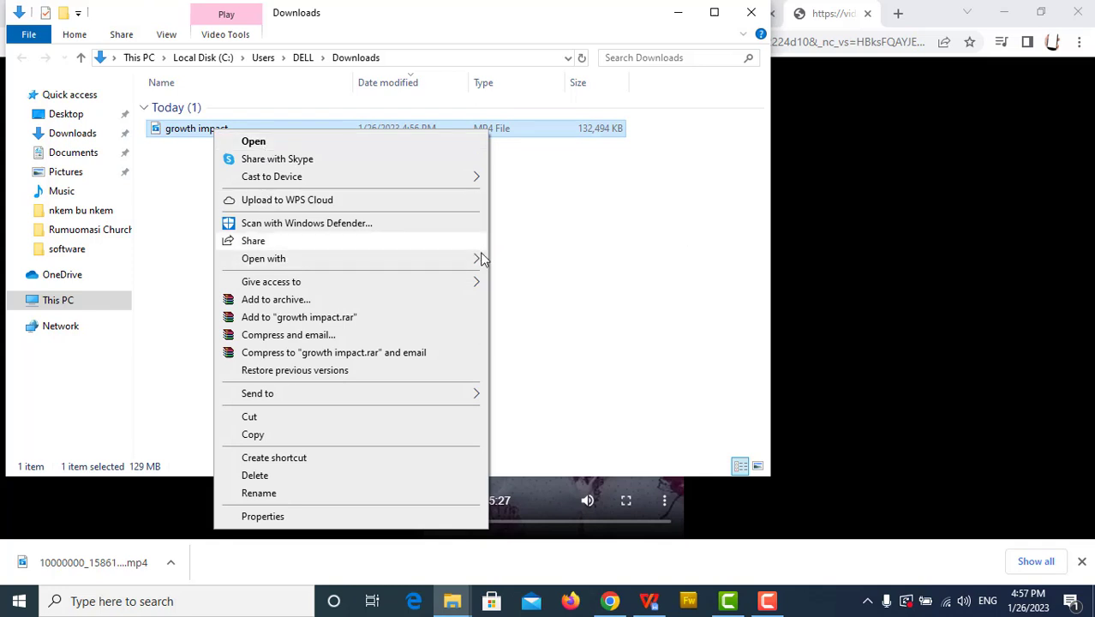
# Play 'growth impact' in Movies & TV and pause it at 0:00:10.
pyautogui.moveTo(351, 258)
pyautogui.click(537, 261)
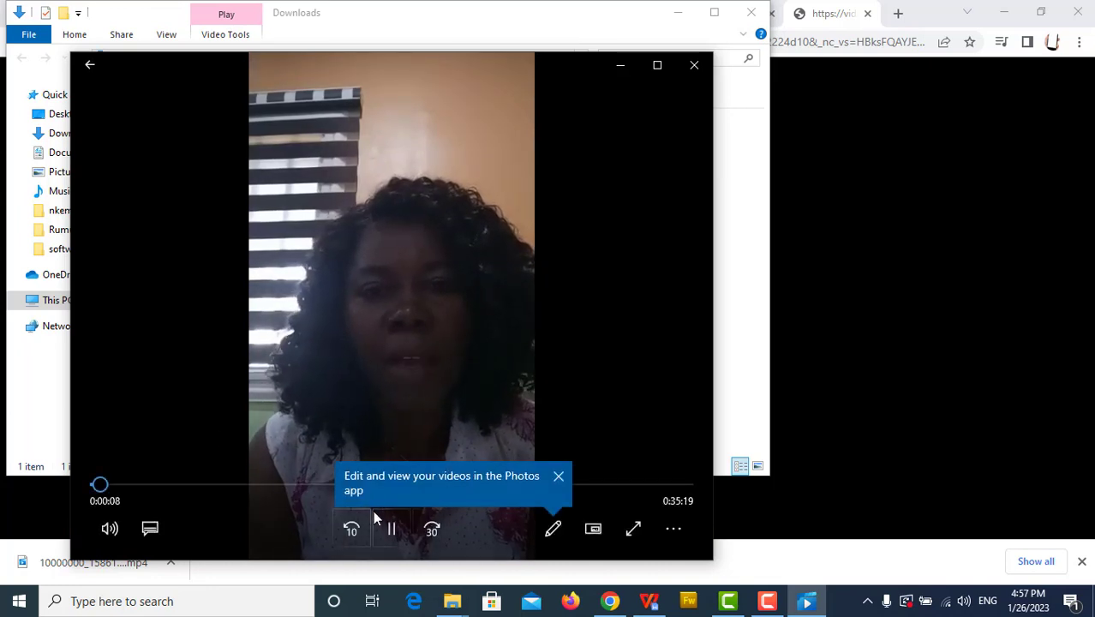
pyautogui.click(387, 521)
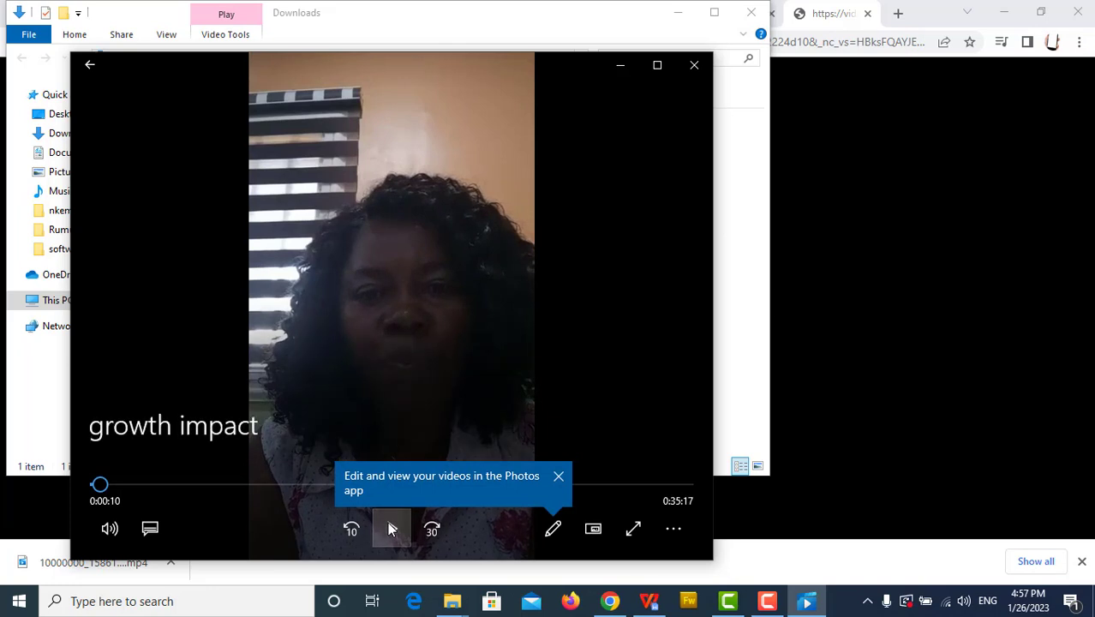